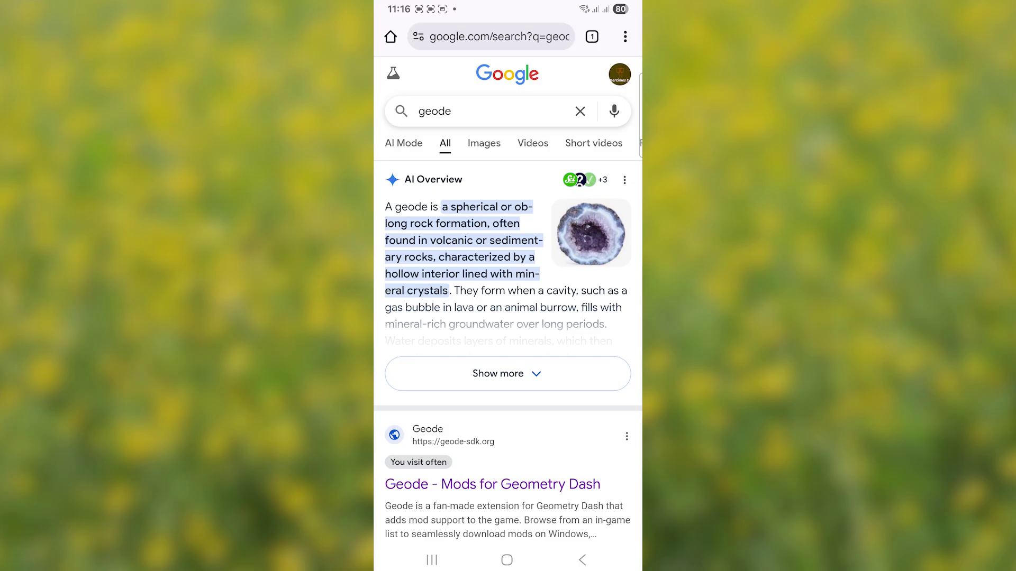
# Scroll the Google results for 'geode' and open the geode-sdk.org Geode site.
pyautogui.scroll(-3, 508, 280)
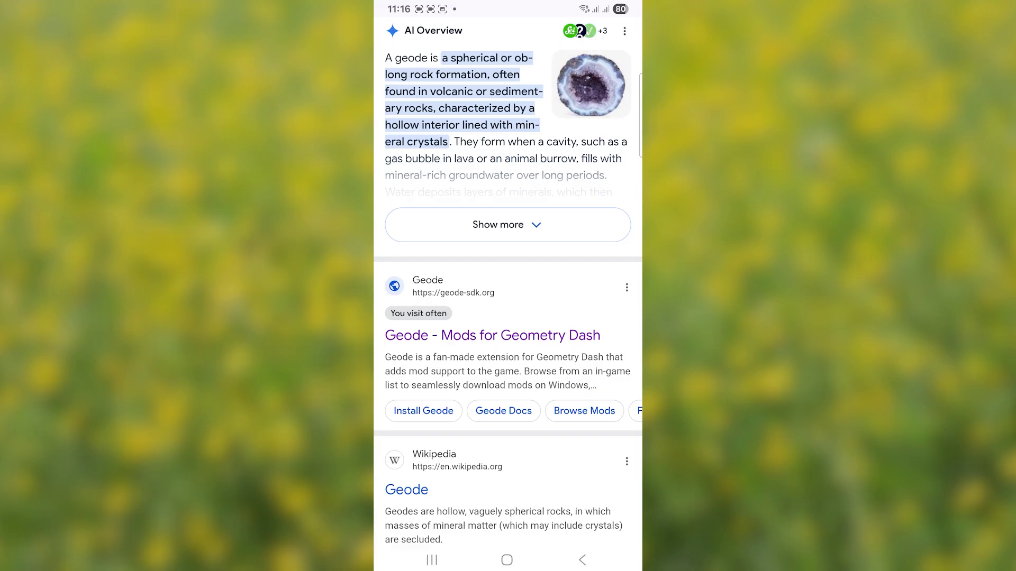
pyautogui.click(492, 335)
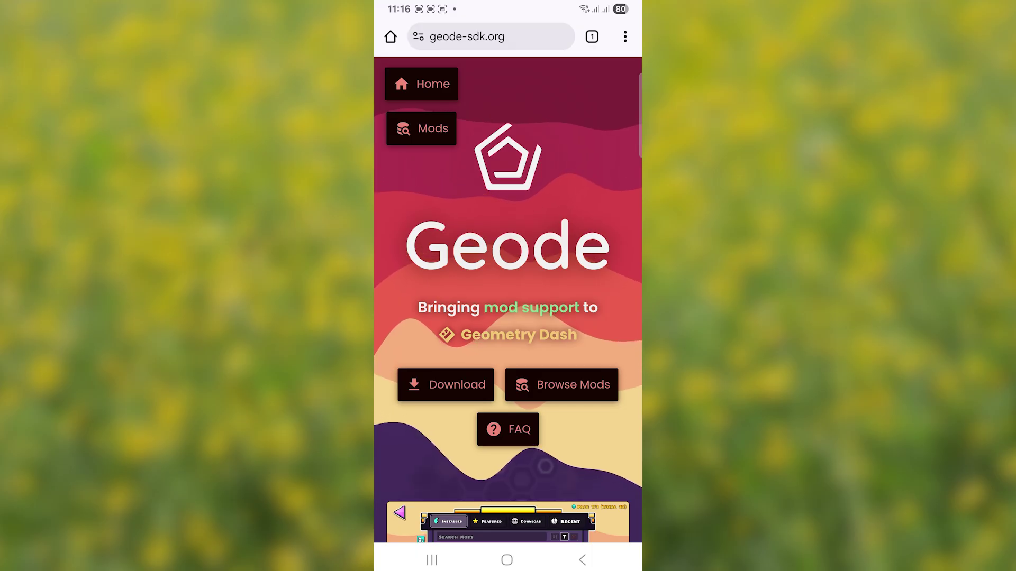
# Go to the Install Geode page and reveal downloads for Windows, macOS, Android and iOS.
pyautogui.click(446, 385)
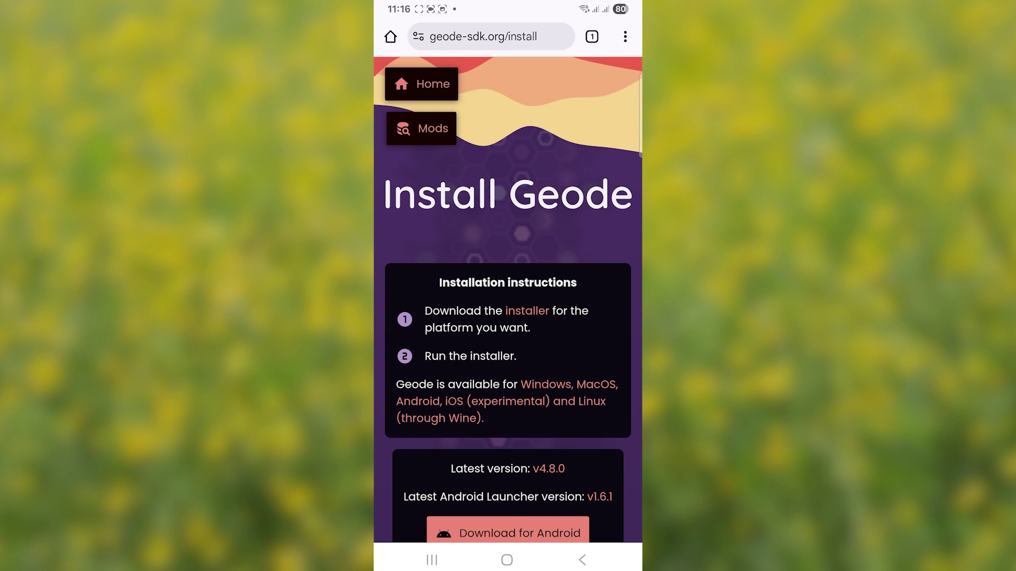
pyautogui.scroll(-5, 508, 318)
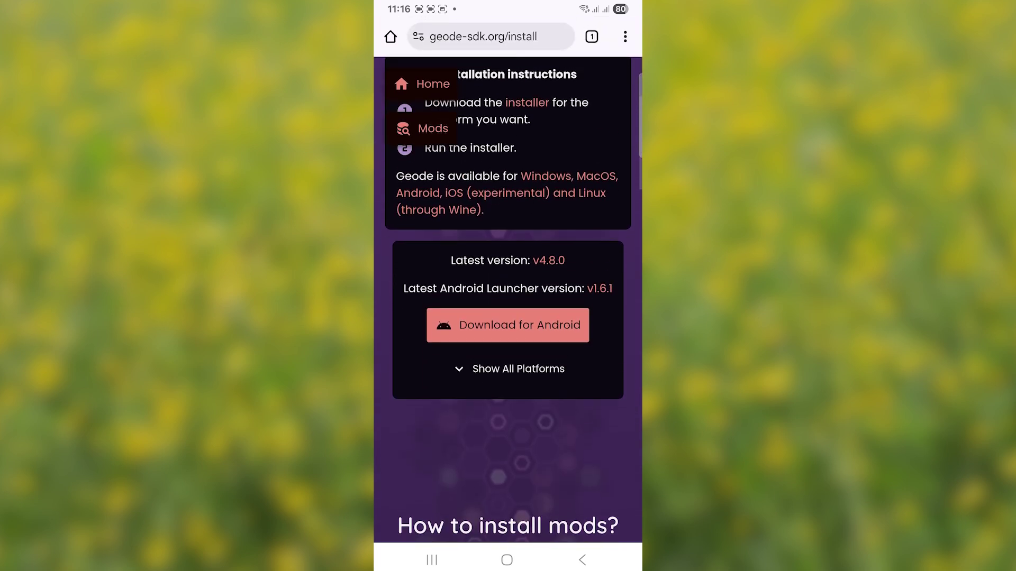
pyautogui.scroll(1, 508, 318)
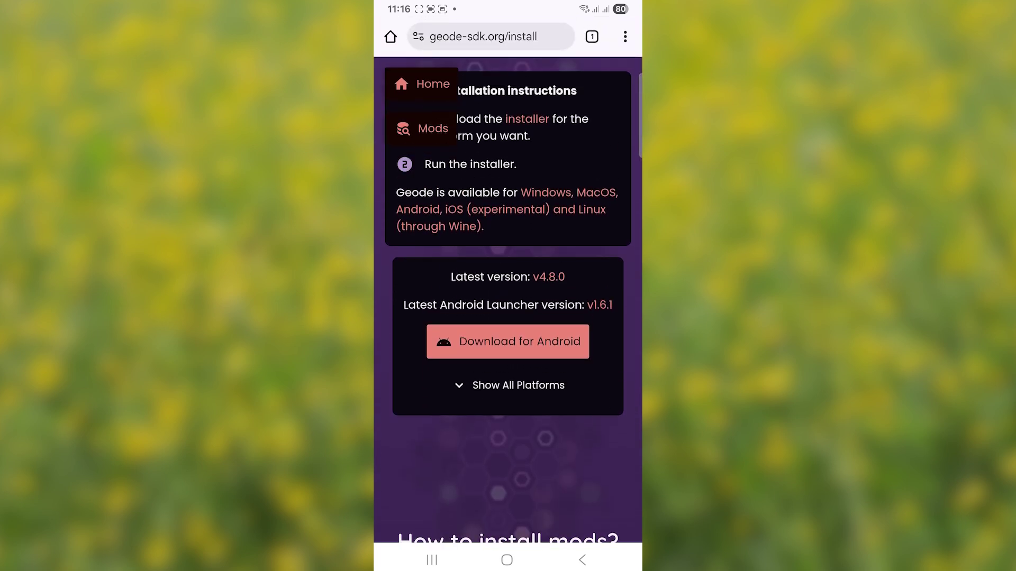
pyautogui.click(518, 385)
pyautogui.scroll(-1, 508, 455)
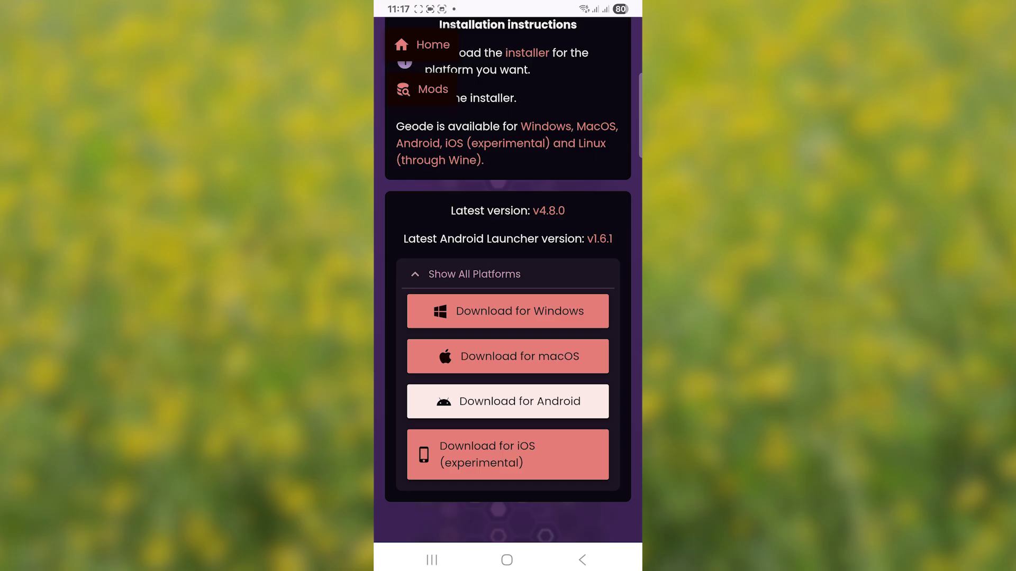
# Download the Android launcher geode-launcher-v1.6.1.apk, skip the re-download prompt, and view Chrome's Downloads.
pyautogui.click(508, 401)
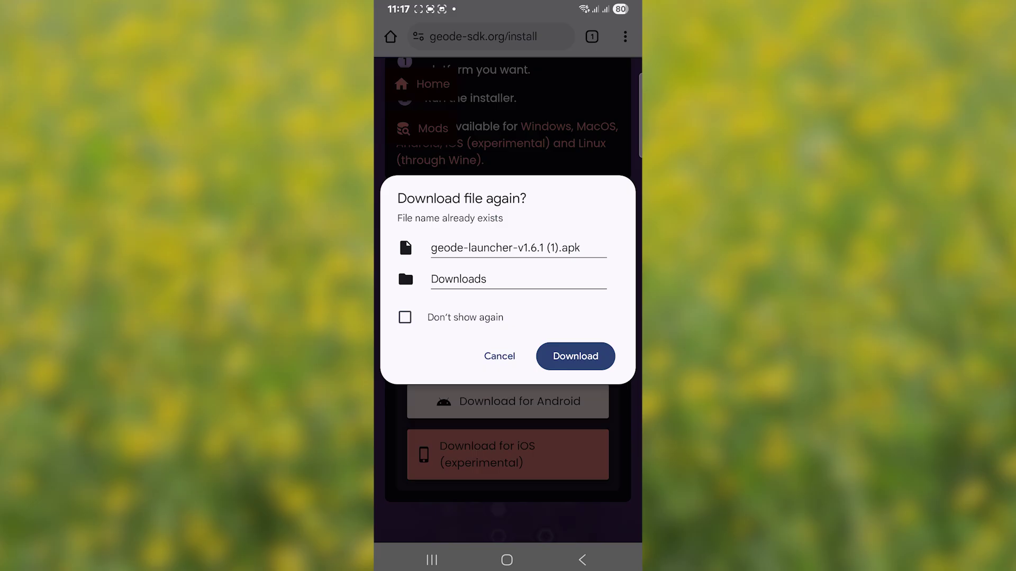
pyautogui.press('Escape')
pyautogui.scroll(5, 507, 300)
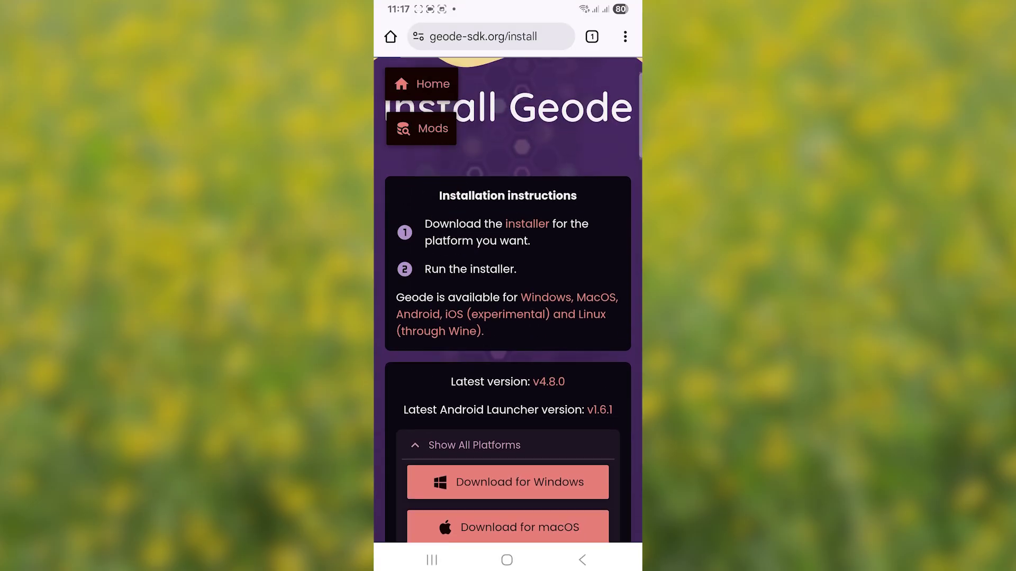
pyautogui.click(625, 37)
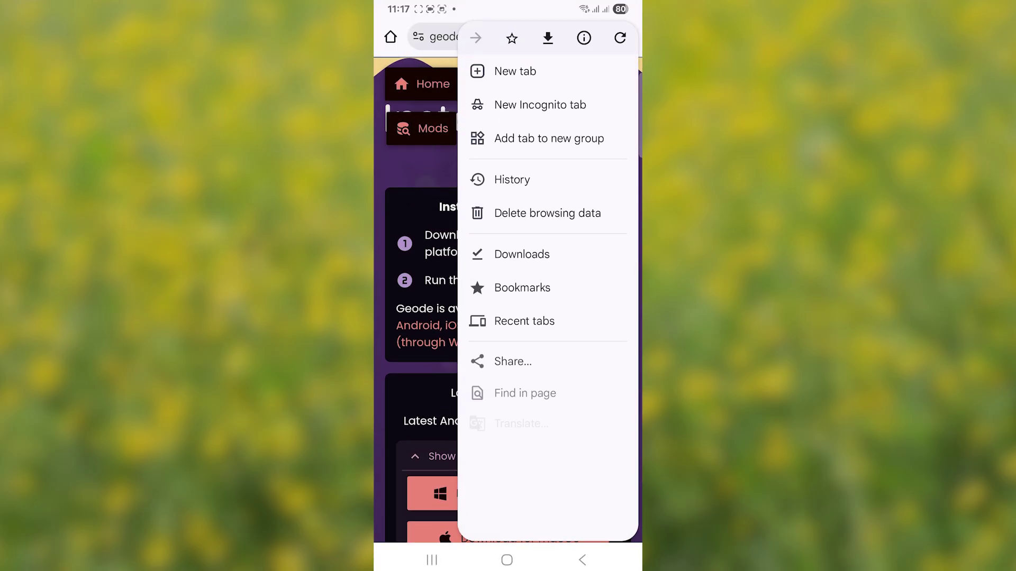
pyautogui.click(522, 254)
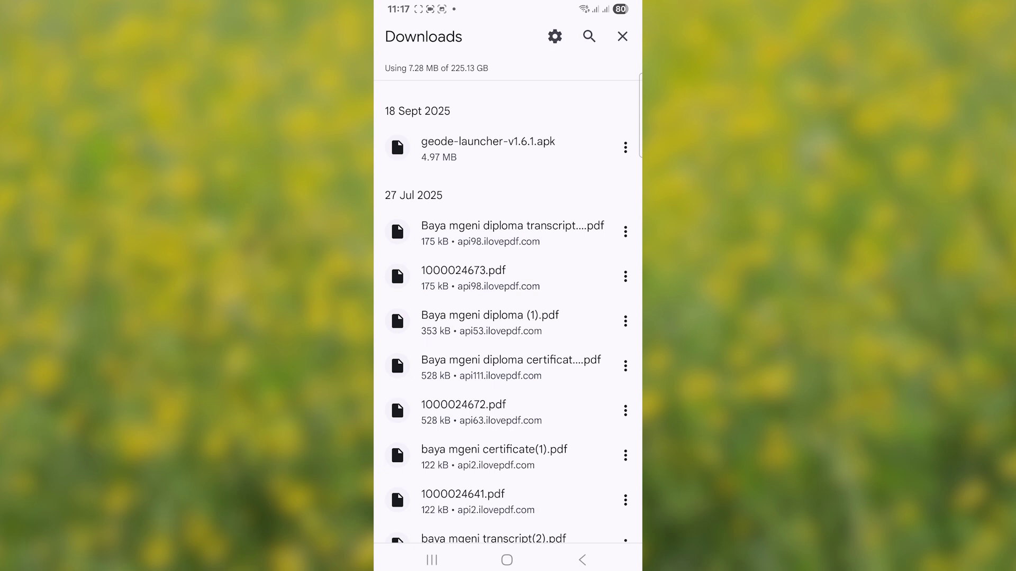
# Install geode-launcher-v1.6.1.apk and launch it to start Geometry Dash with Geode.
pyautogui.click(488, 147)
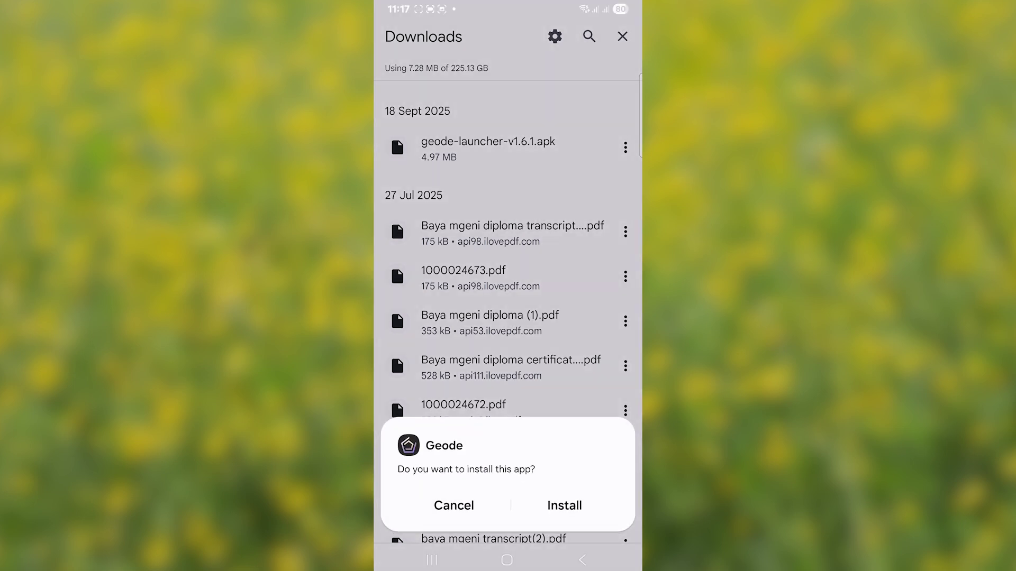
pyautogui.click(564, 505)
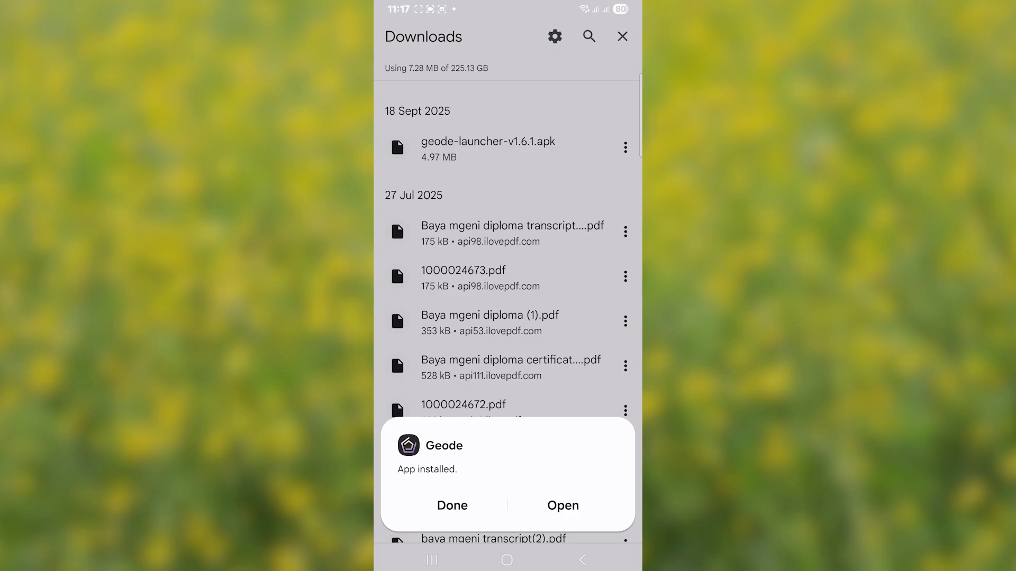
pyautogui.click(563, 505)
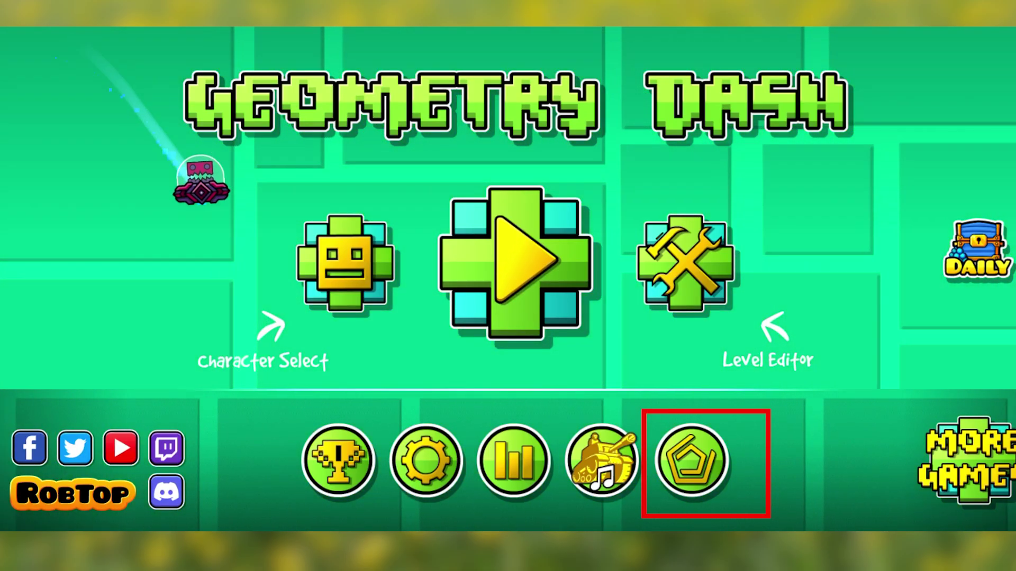
# Open the Geode mods menu from the Geometry Dash main menu's bottom row.
pyautogui.click(692, 460)
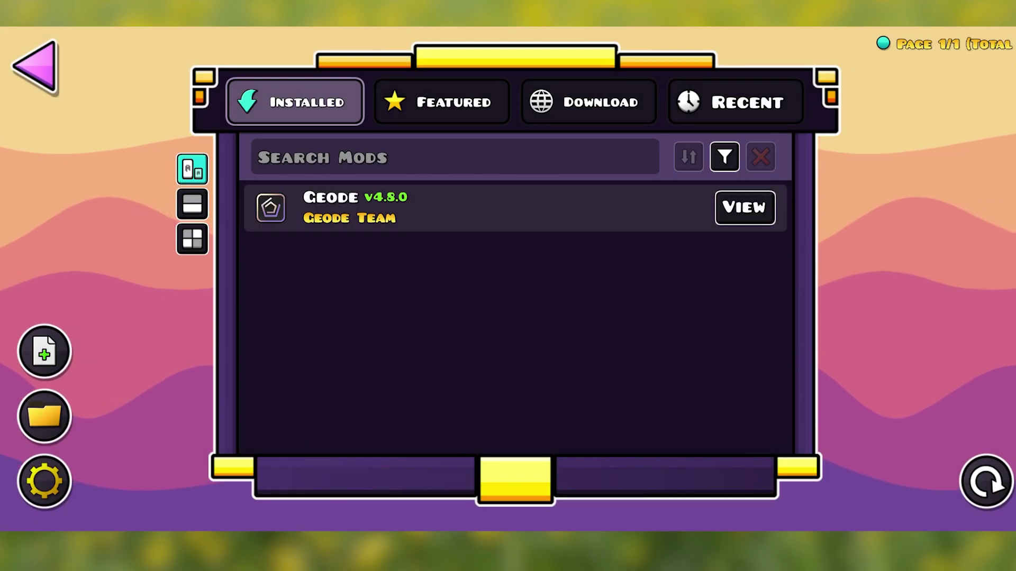
# Search Geode's Download tab for 'save retry' to find Save Retry v1.0.2 by SorkoPiko.
pyautogui.click(589, 102)
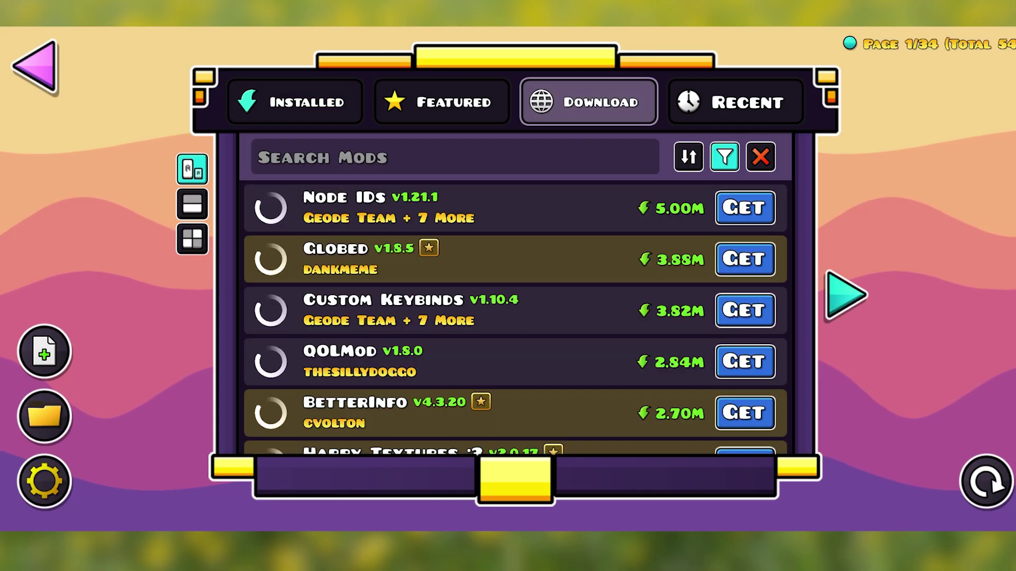
pyautogui.click(455, 157)
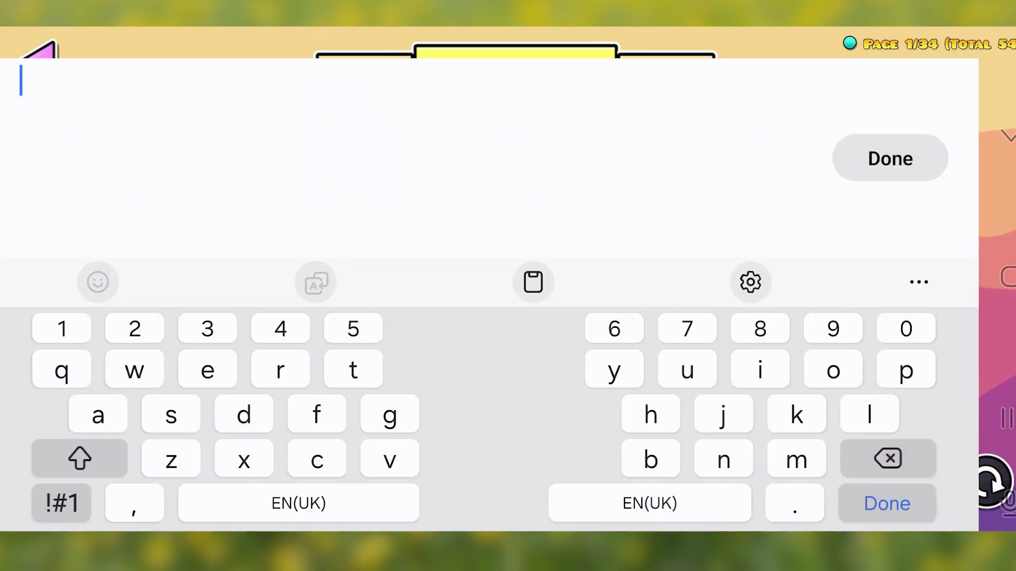
pyautogui.write('sav')
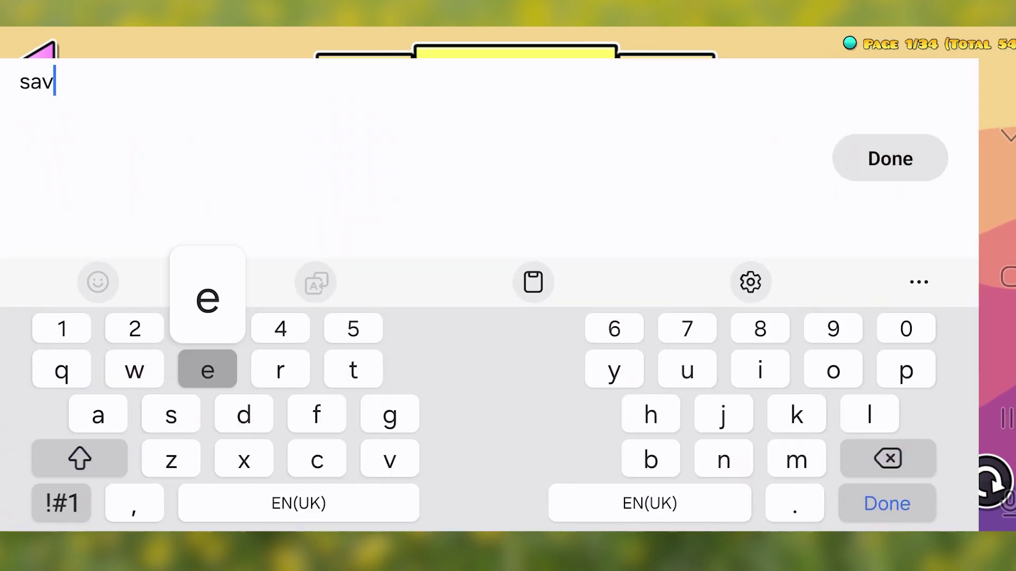
pyautogui.write('e r')
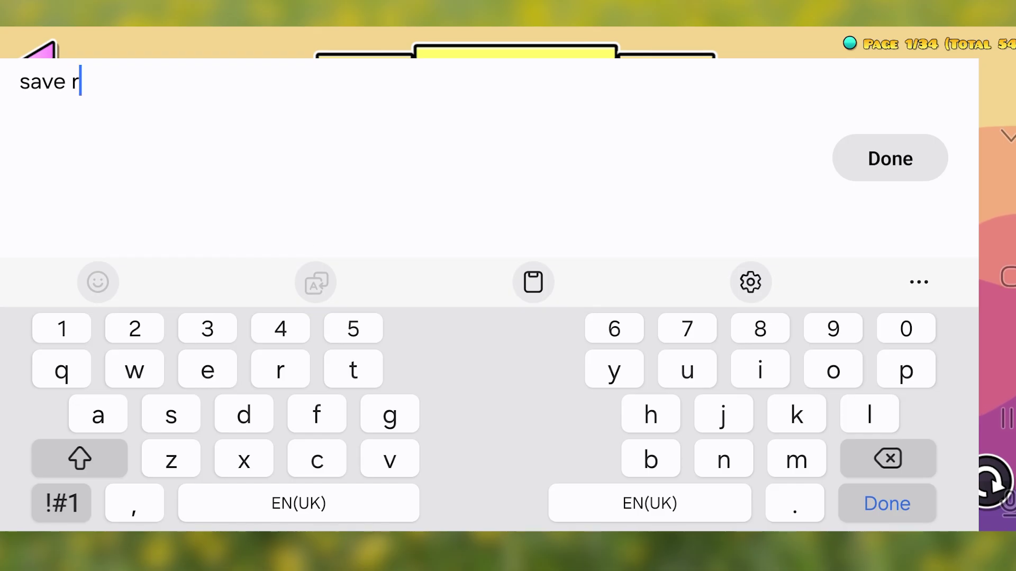
pyautogui.write('etry')
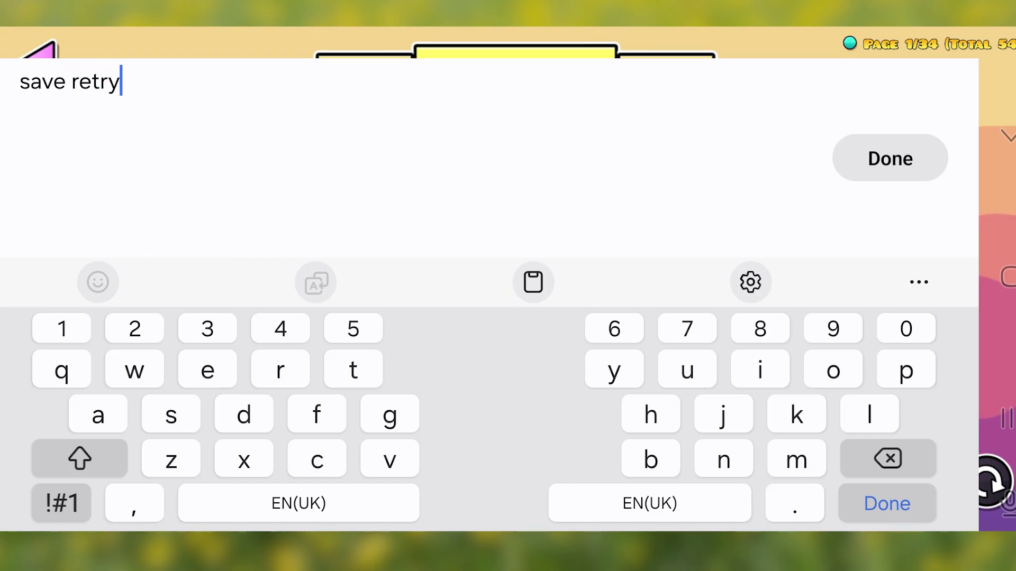
pyautogui.click(887, 503)
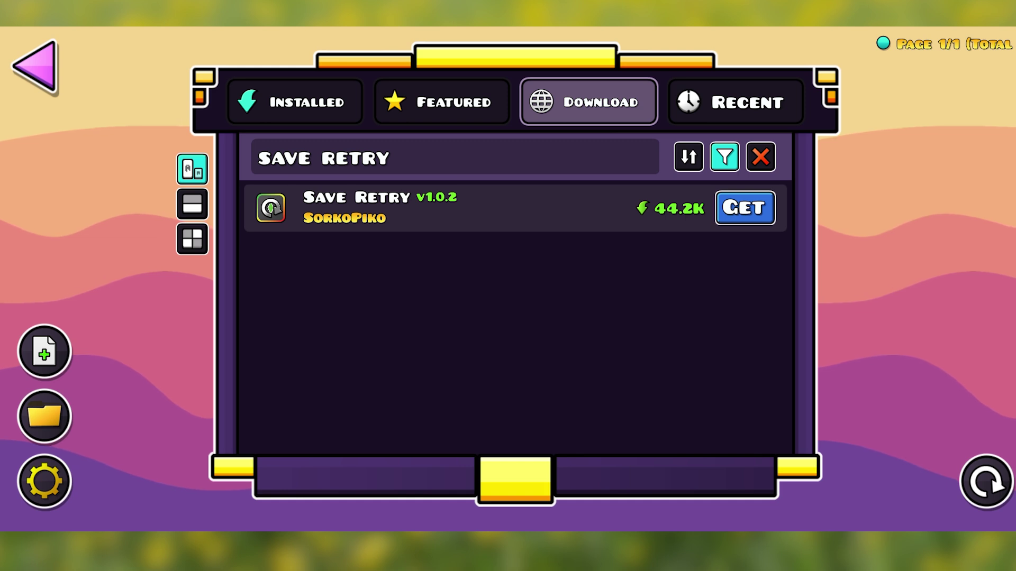
# Install Save Retry from its details page, check the Installed tab, then return to Download.
pyautogui.click(745, 208)
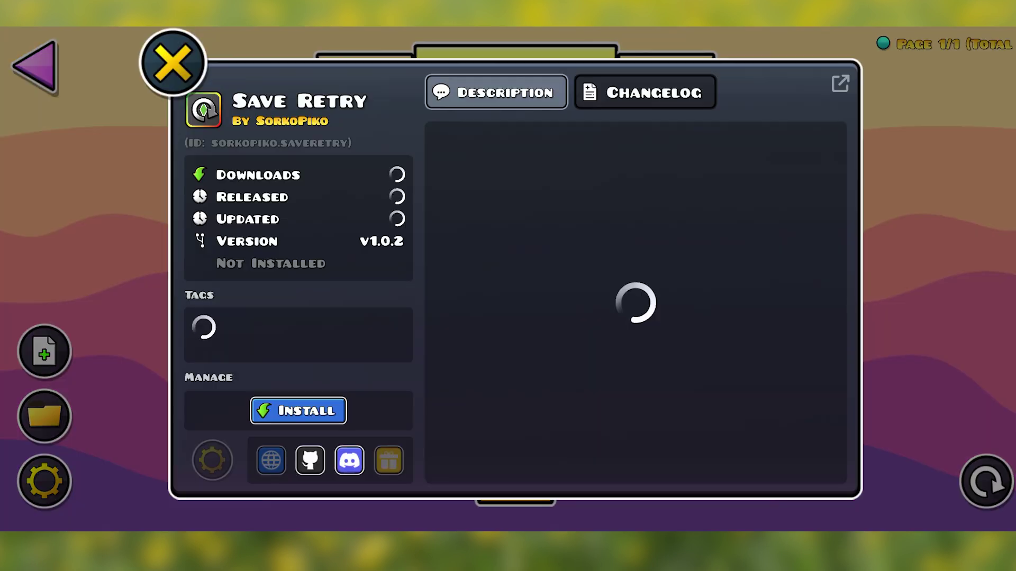
pyautogui.click(298, 411)
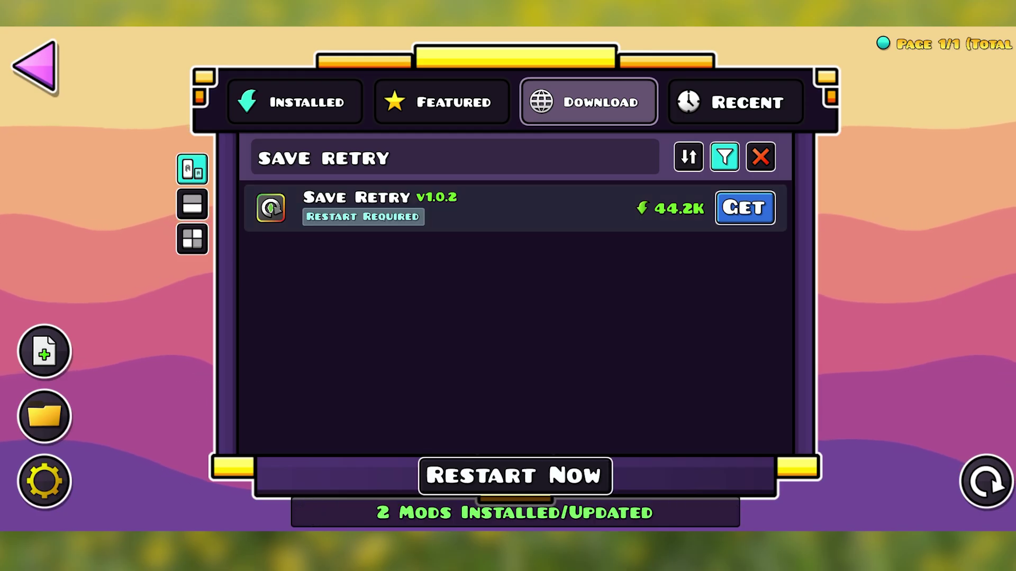
pyautogui.click(295, 102)
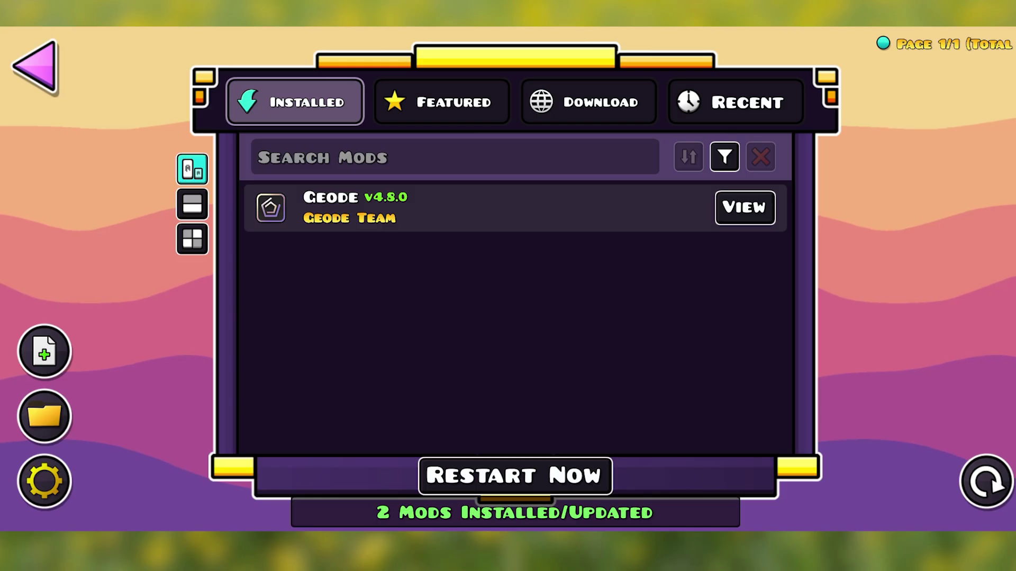
pyautogui.click(589, 102)
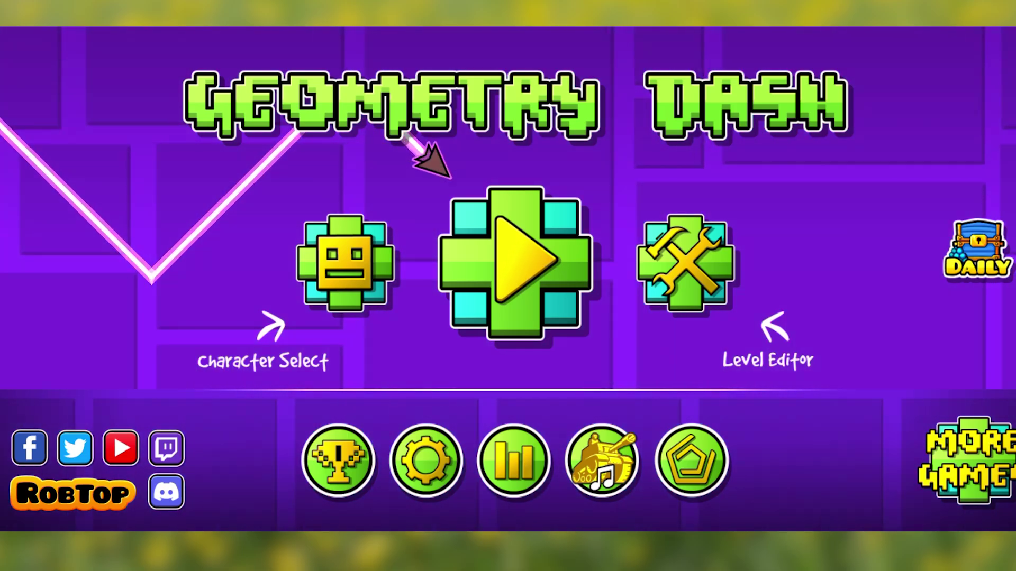
# Reopen the Geode mods list to see Save Retry v1.0.2 beside Node IDs and Geode.
pyautogui.click(692, 461)
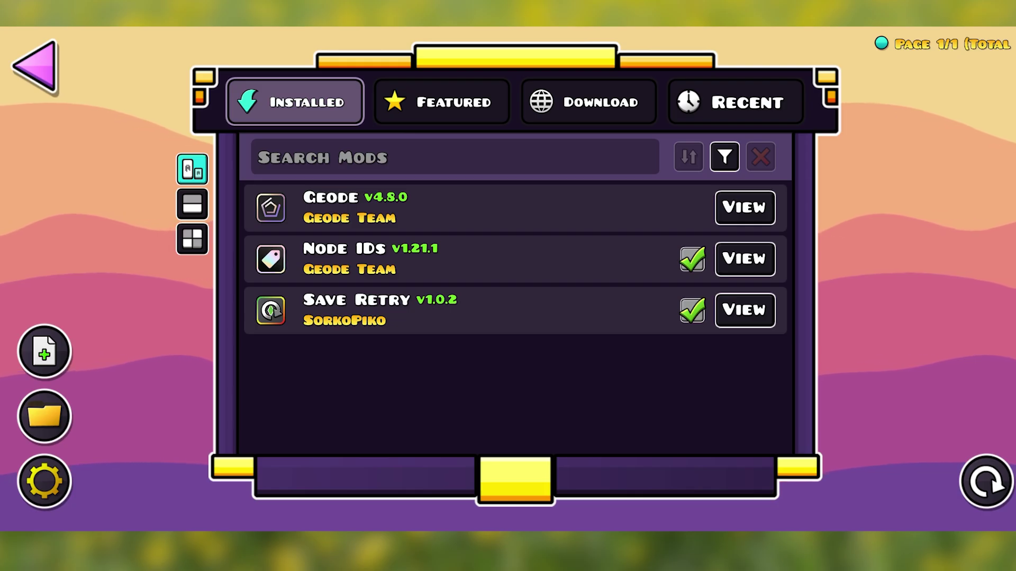
# Leave the Geode mods list and go back to the Geometry Dash main menu.
pyautogui.press('Escape')
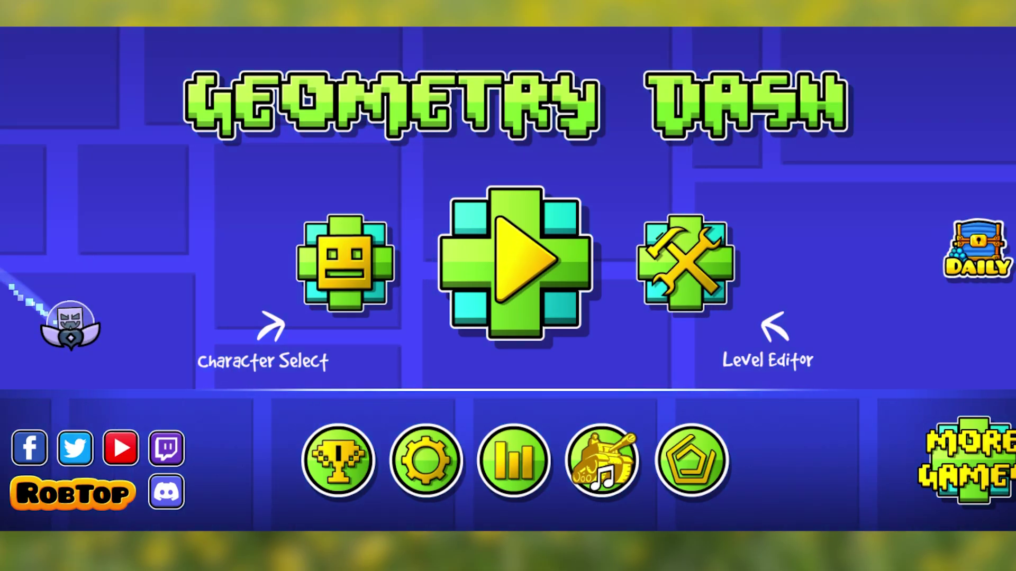